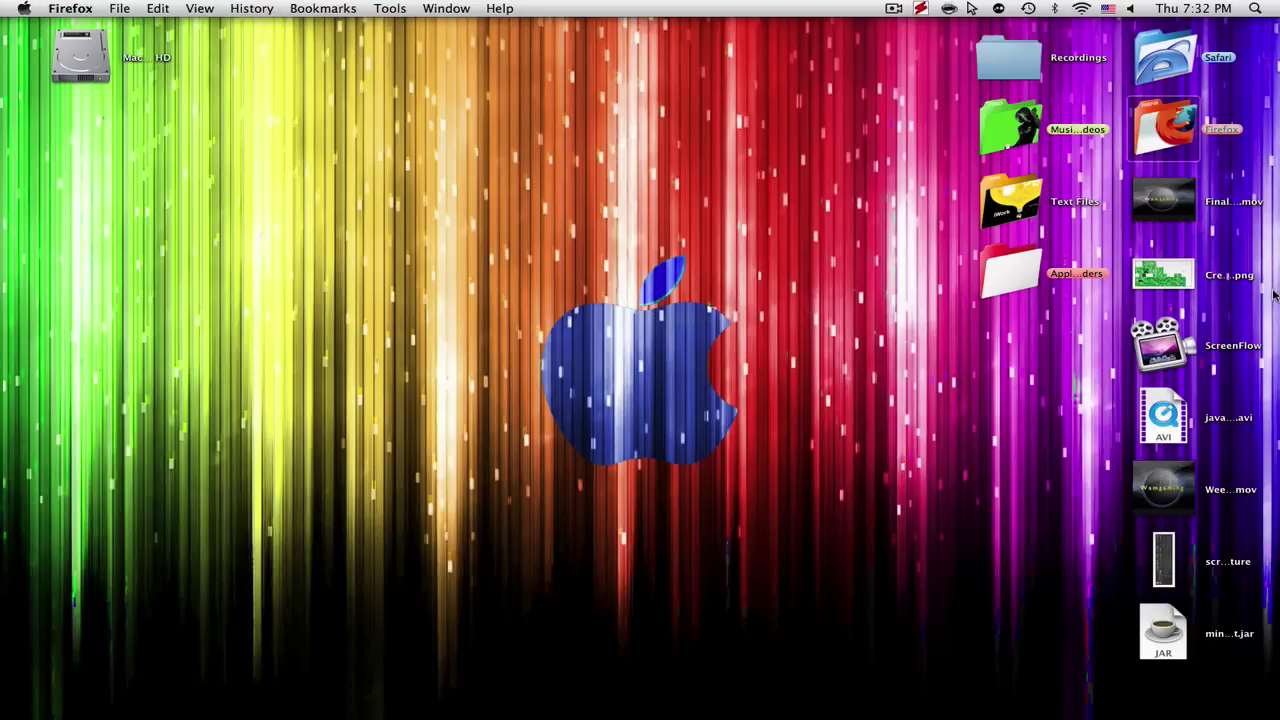
Select the skin image and other desktop files, then clear the desktop selection.
left_click_drag(1272, 306, 1121, 245)
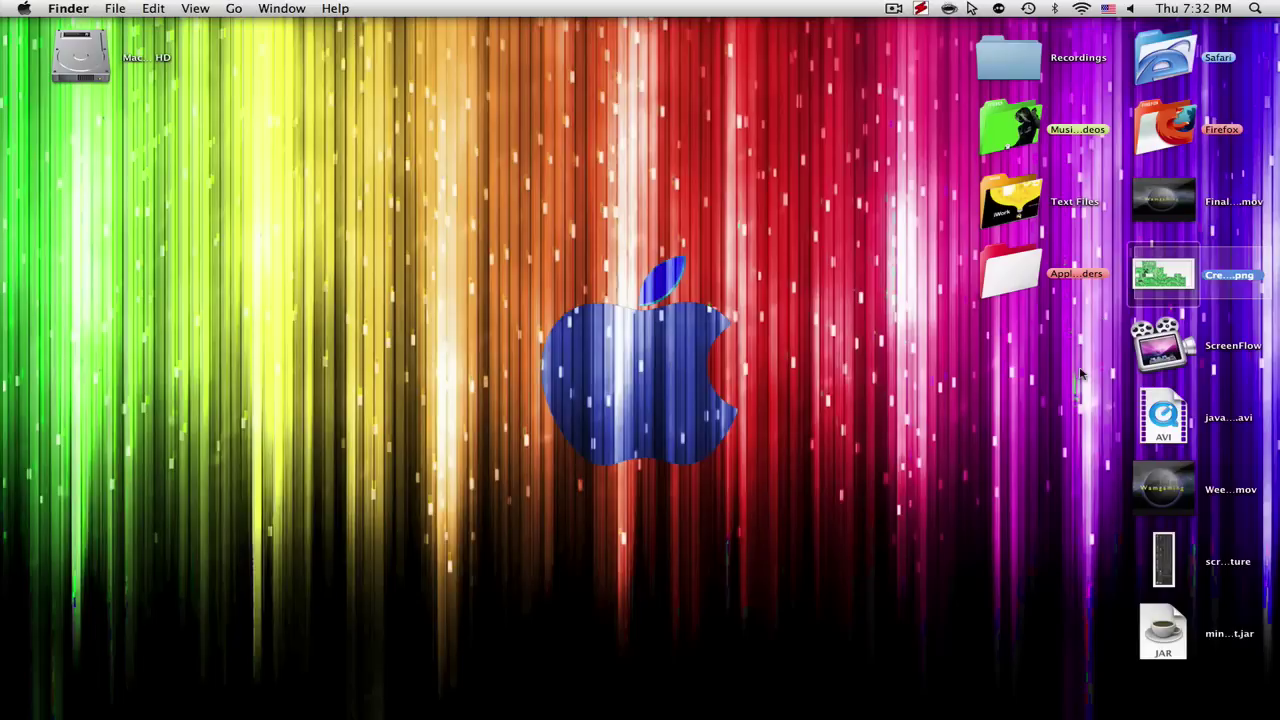
left_click(1080, 373)
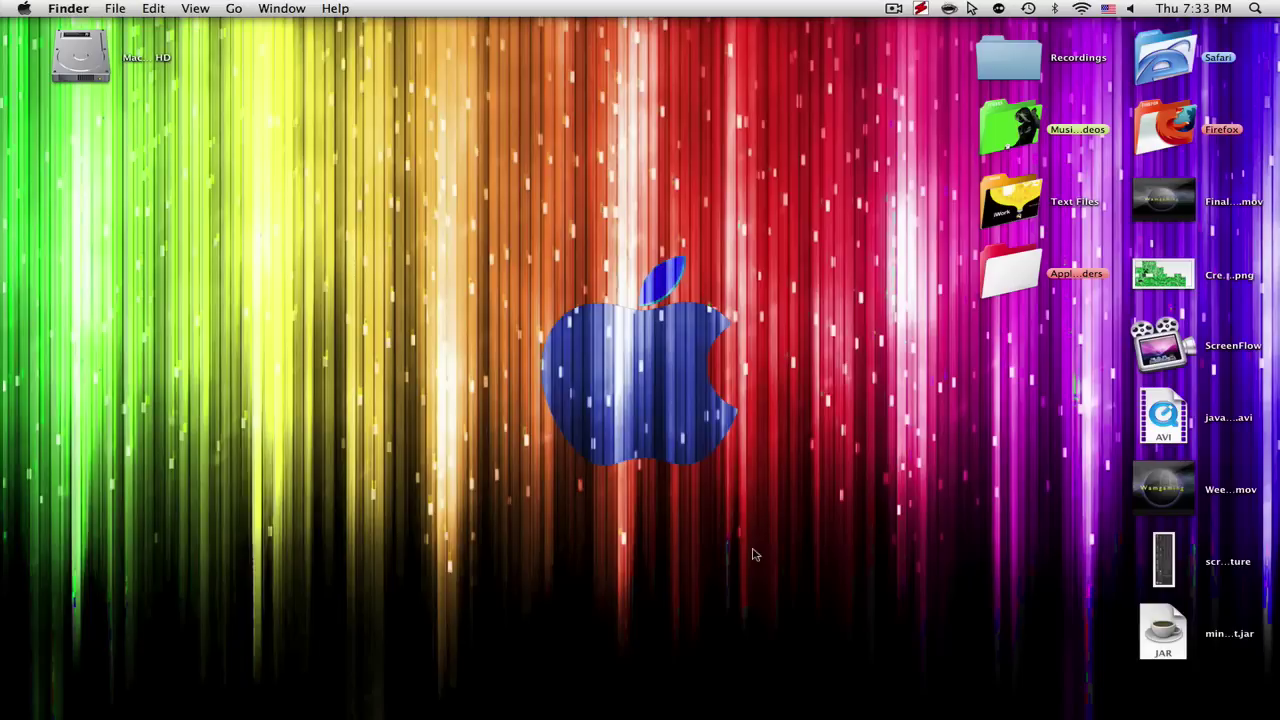
left_click_drag(752, 546, 1274, 704)
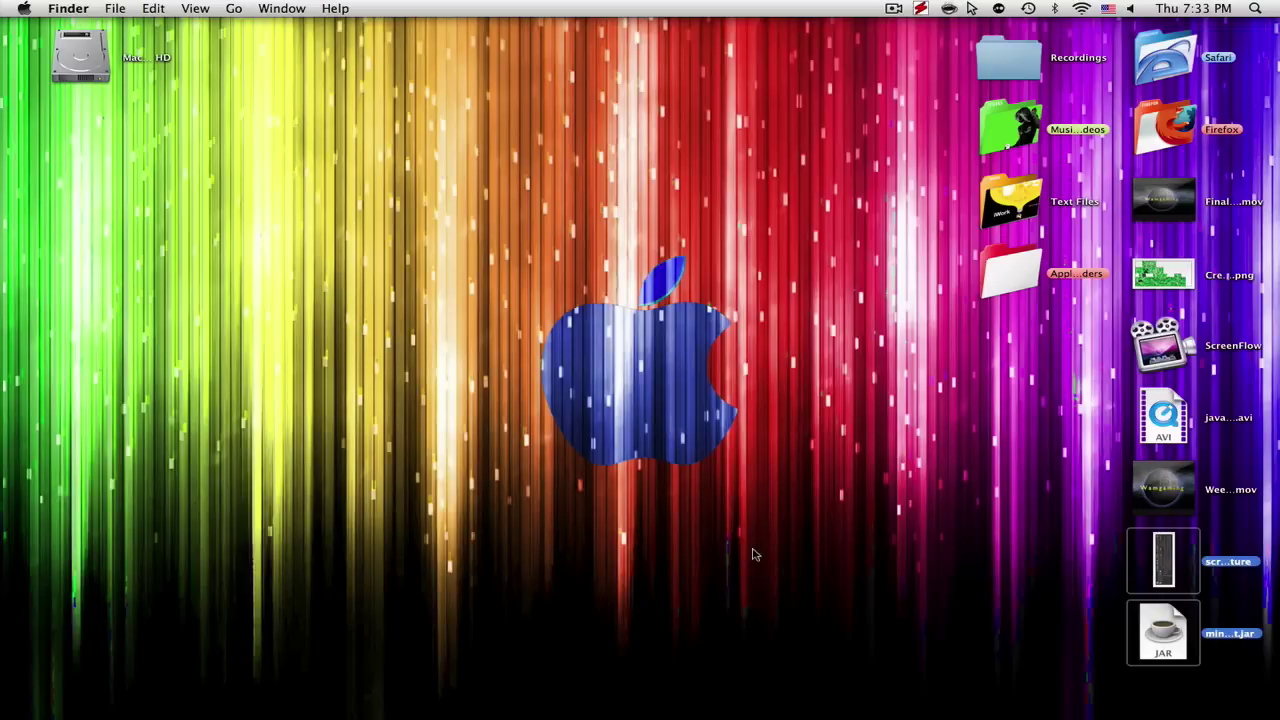
left_click(755, 555)
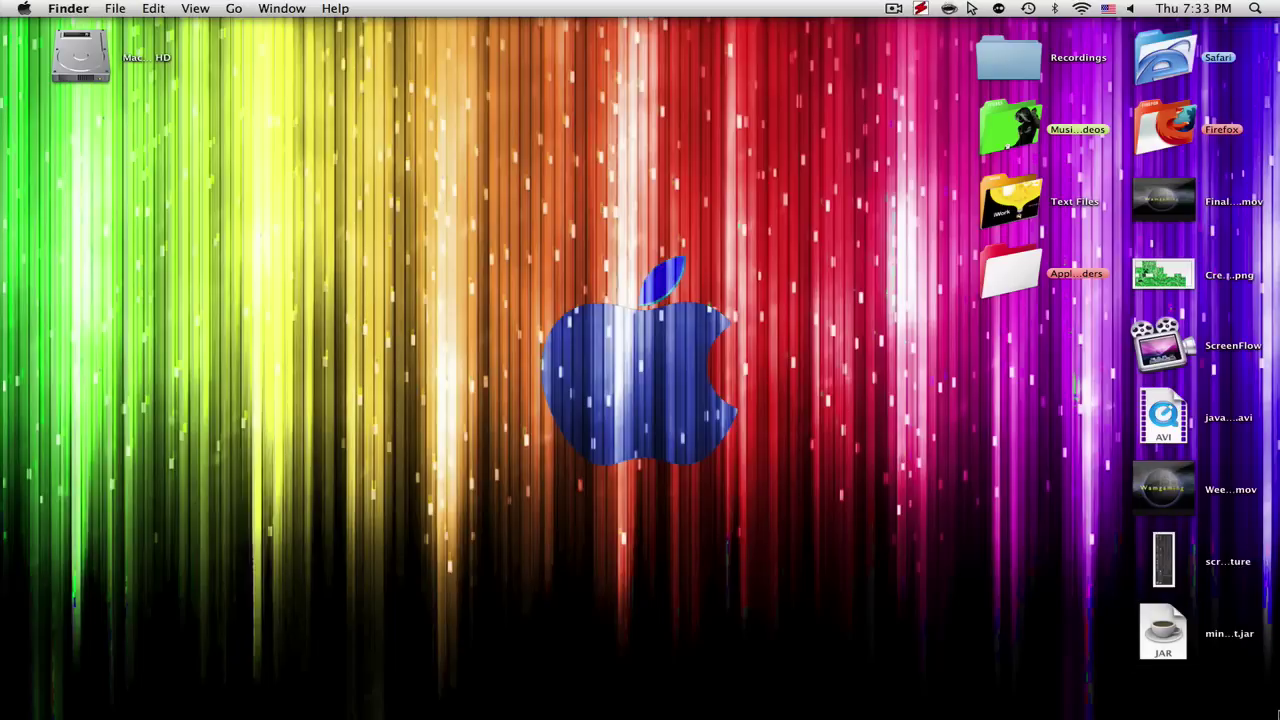
Launch Firefox and run a Google search for 'minecraft skins'.
left_click(1161, 142)
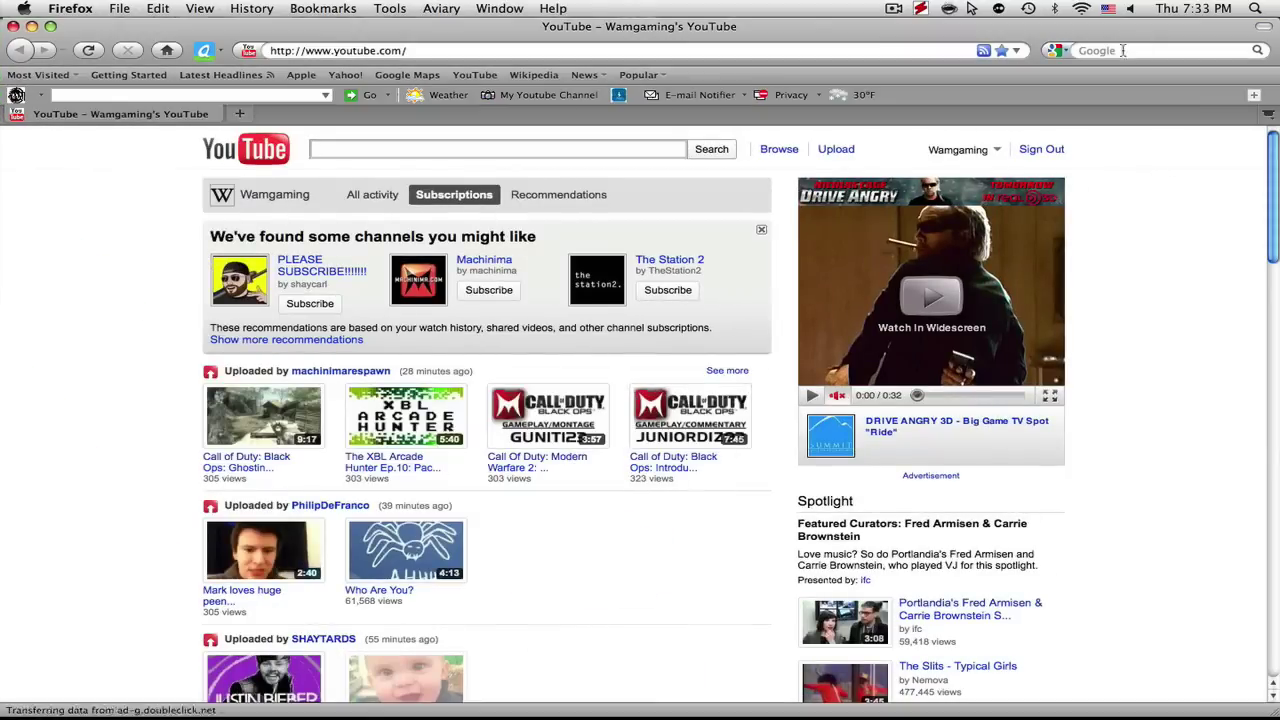
left_click(1122, 50)
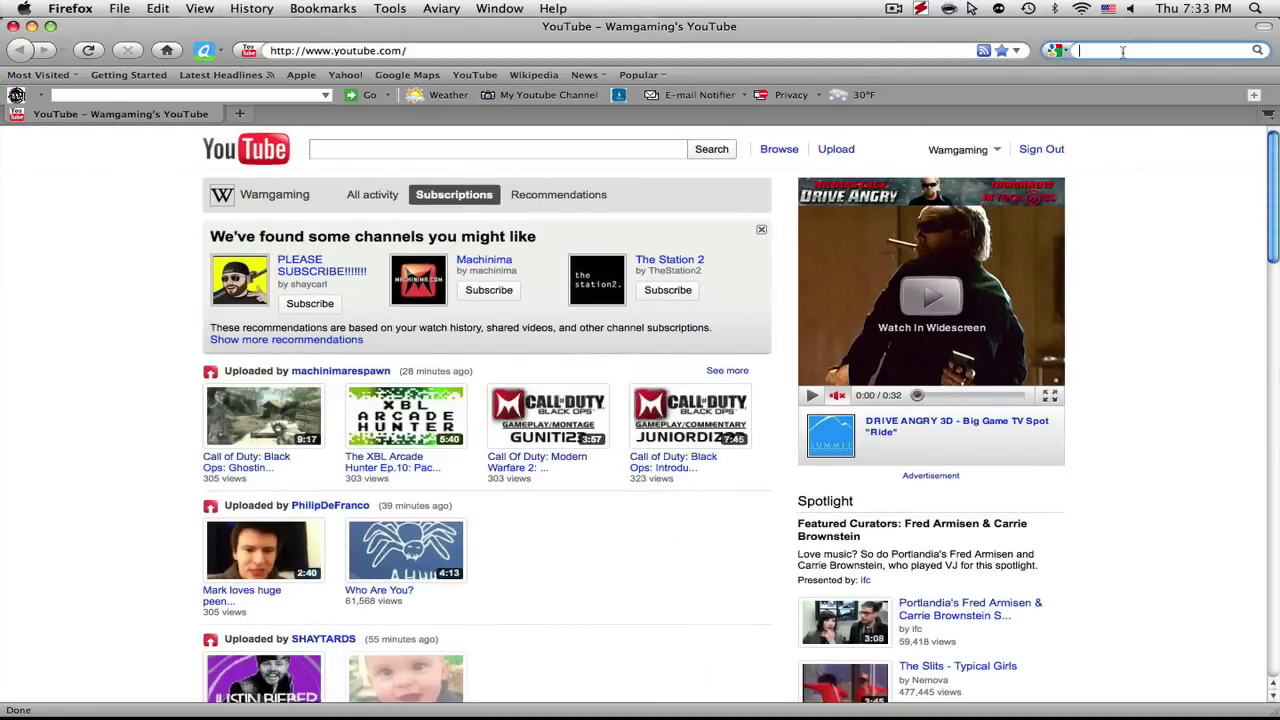
type("minecraft skins")
key("Return")
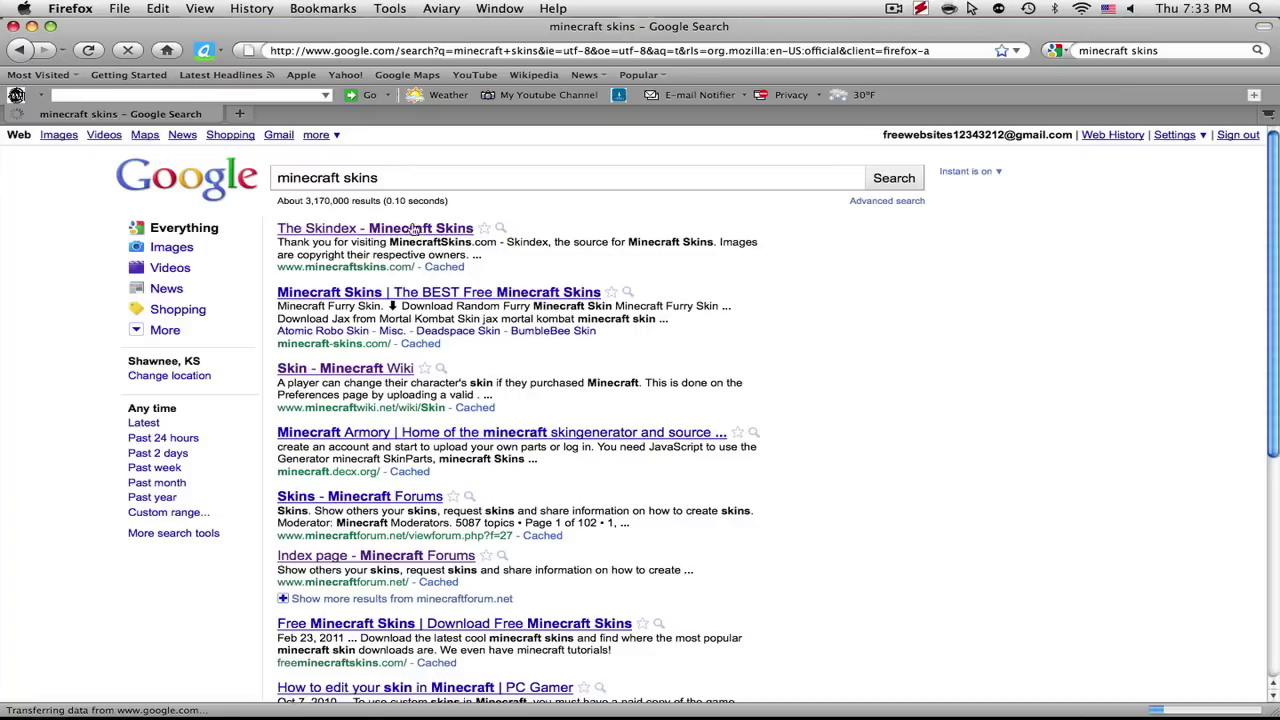
Open The Skindex result and browse its list of uploaded skins.
left_click(414, 230)
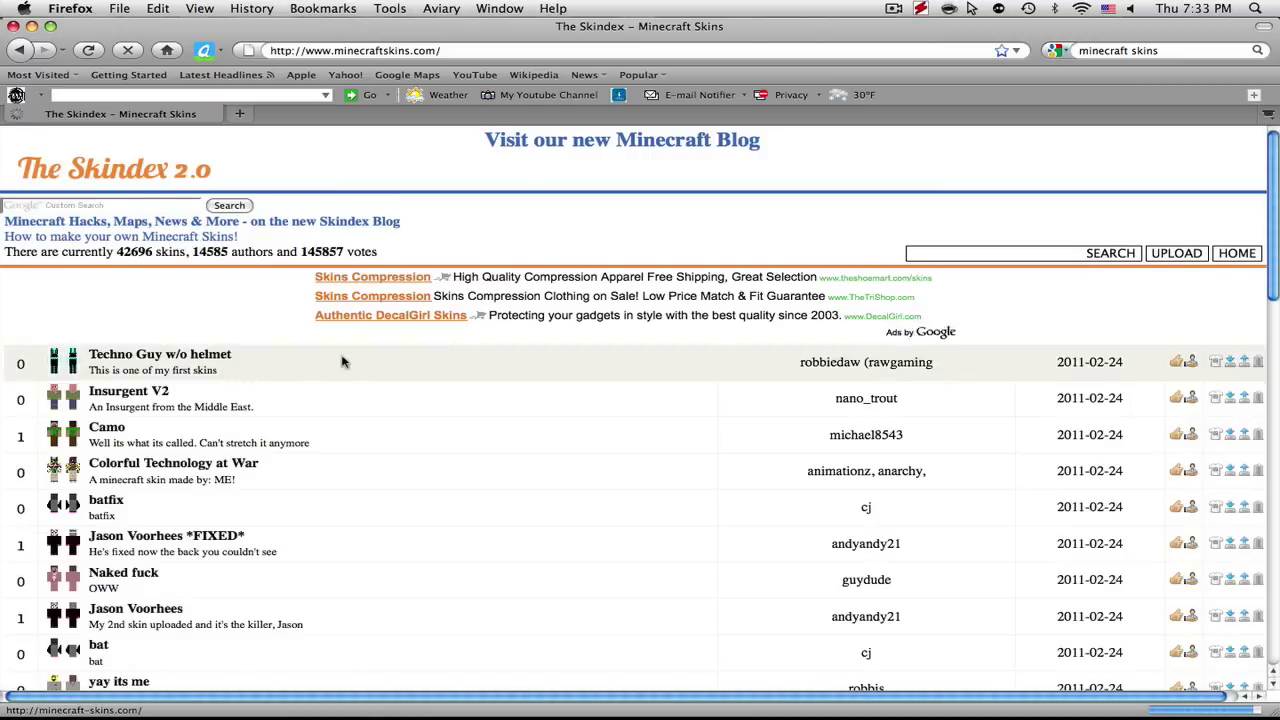
scroll(340, 362, "down", 2)
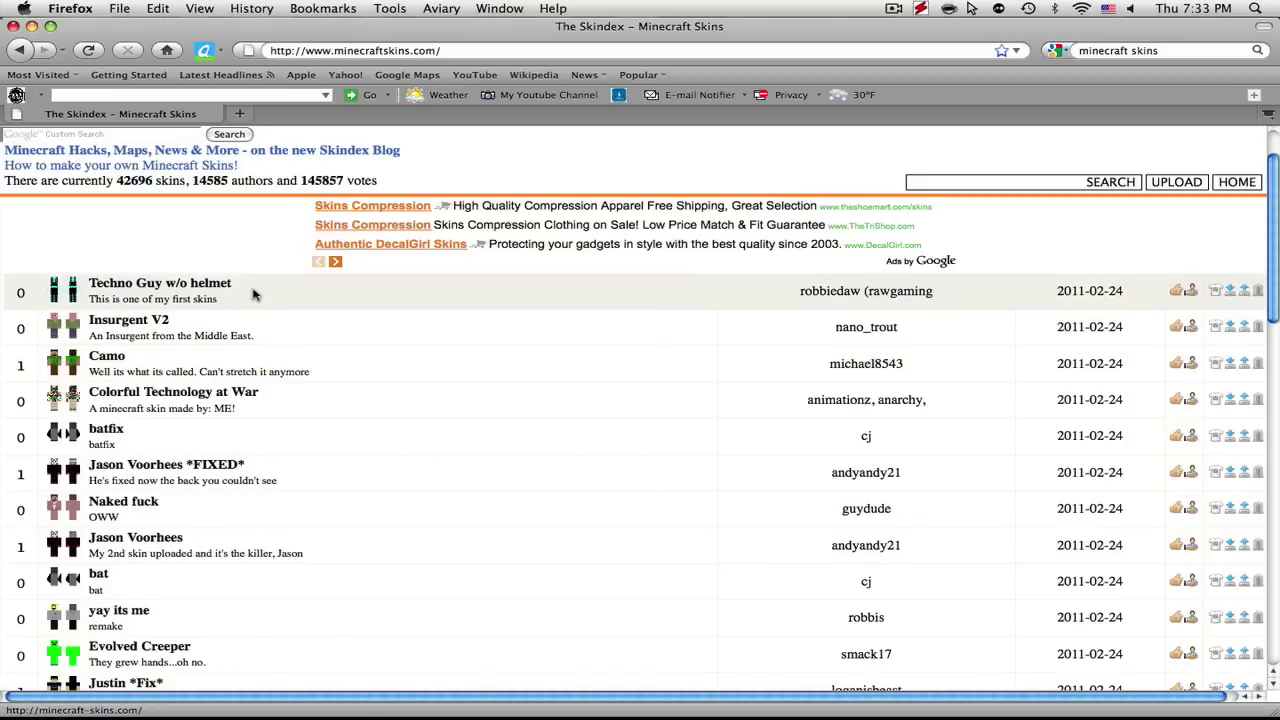
left_click_drag(238, 285, 96, 287)
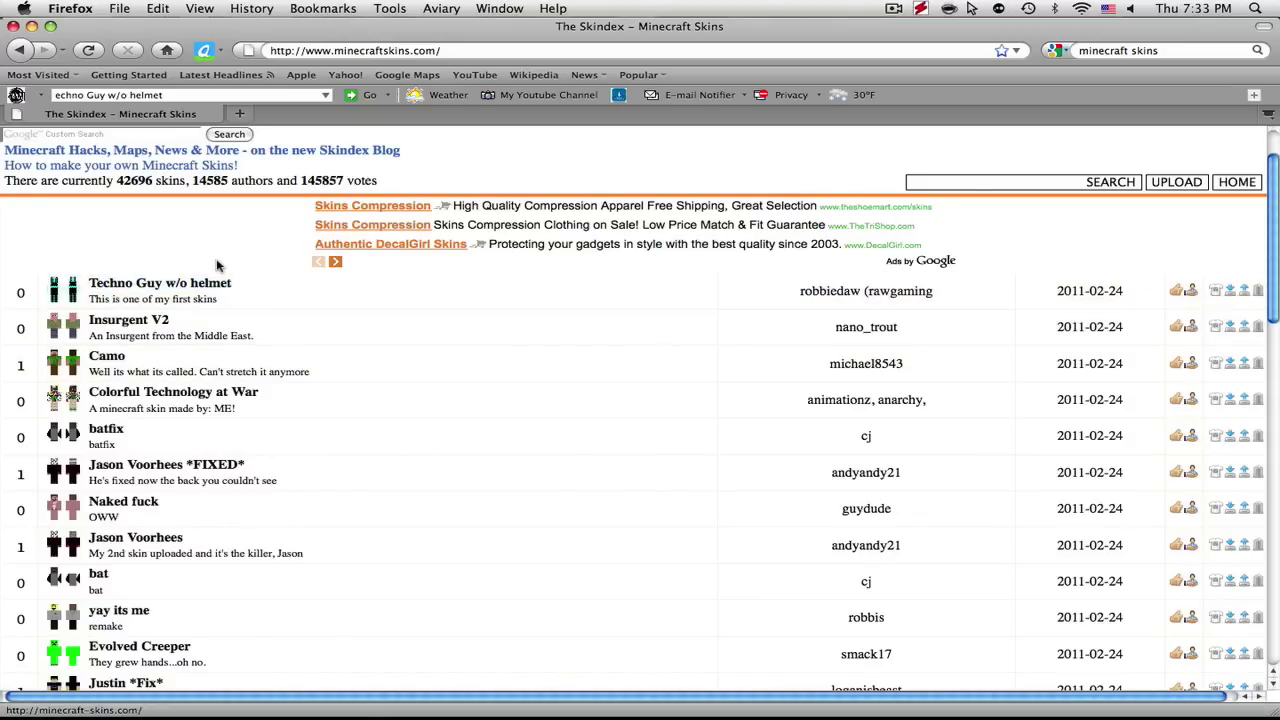
scroll(280, 476, "down", 5)
scroll(280, 476, "down", 2)
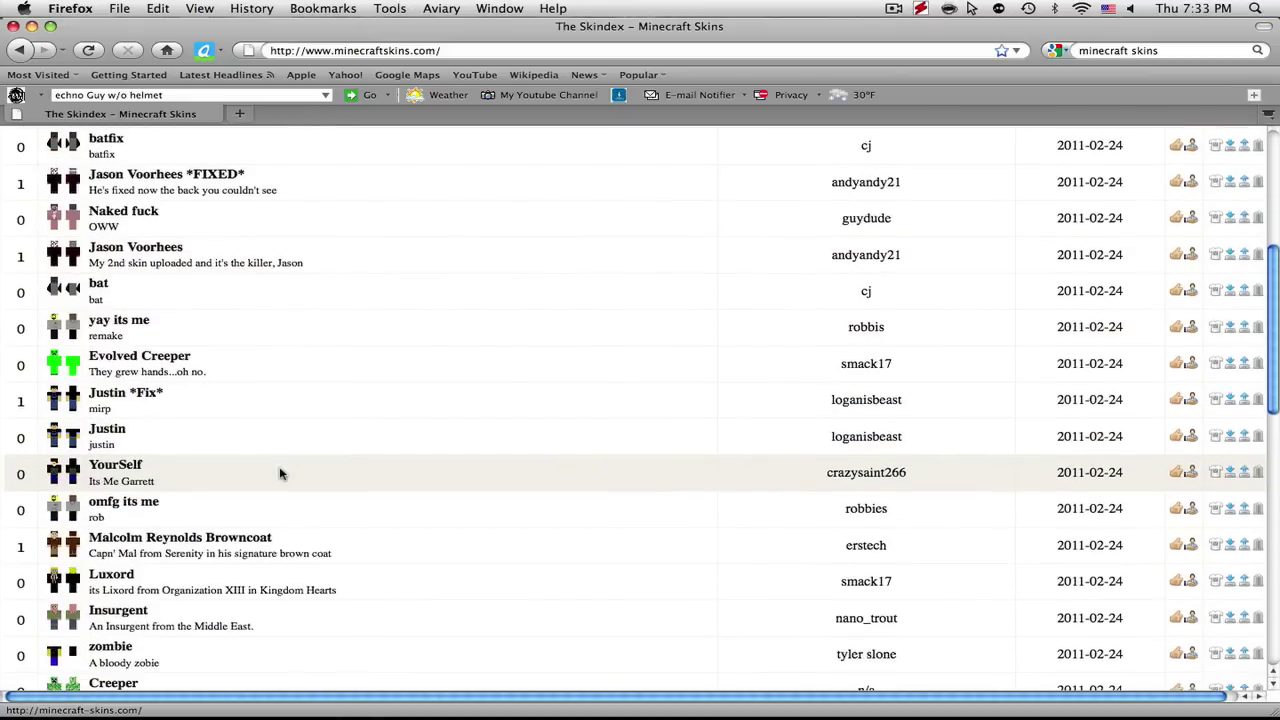
scroll(271, 466, "down", 1)
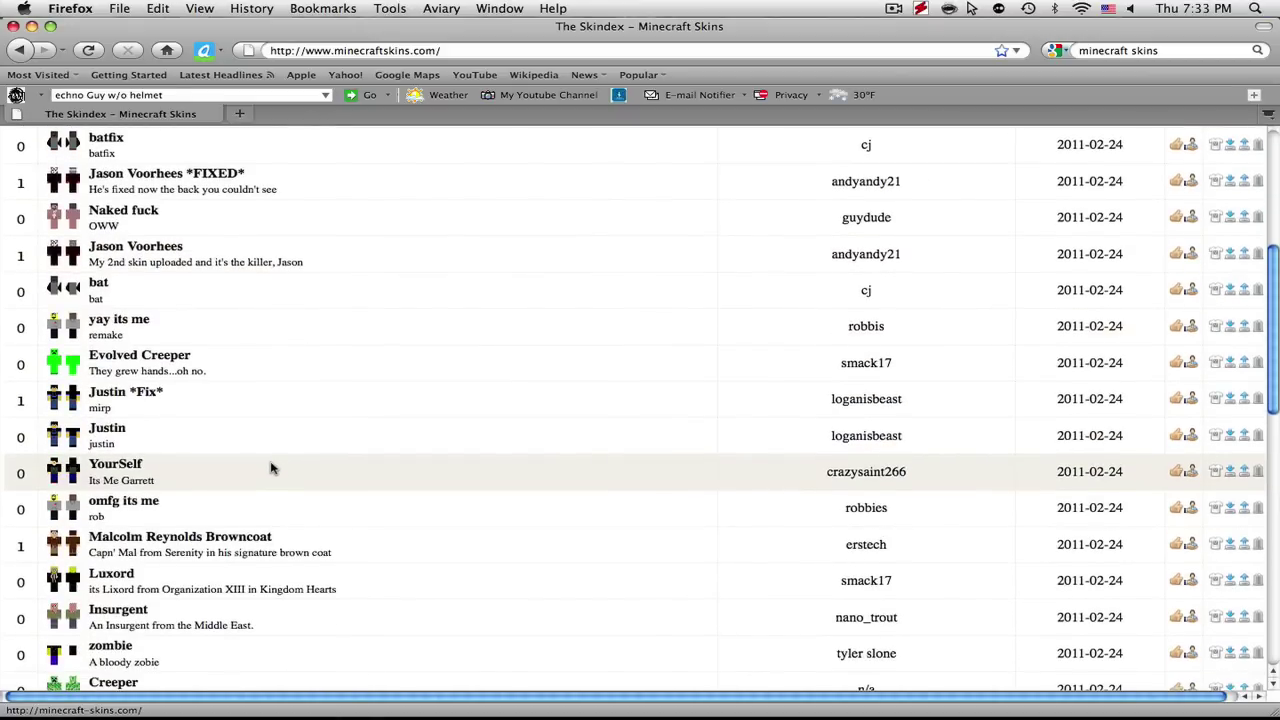
scroll(270, 468, "up", 6)
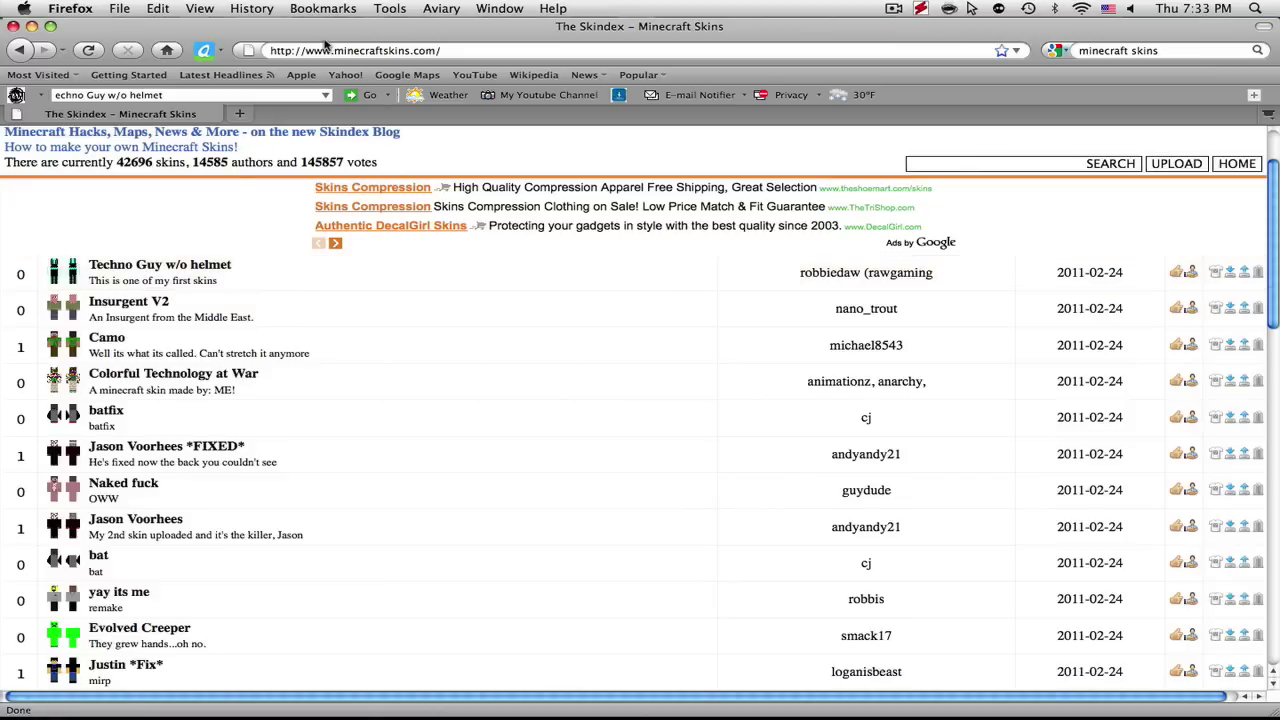
left_click(338, 50)
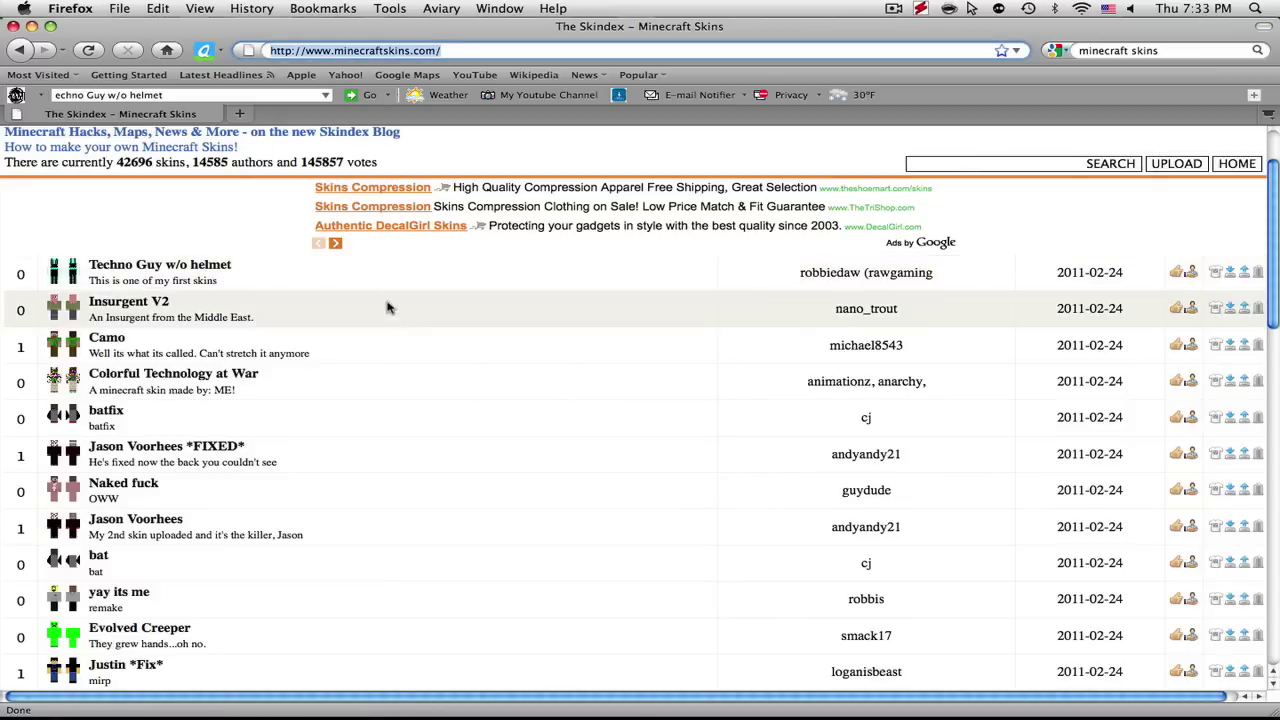
type("www.")
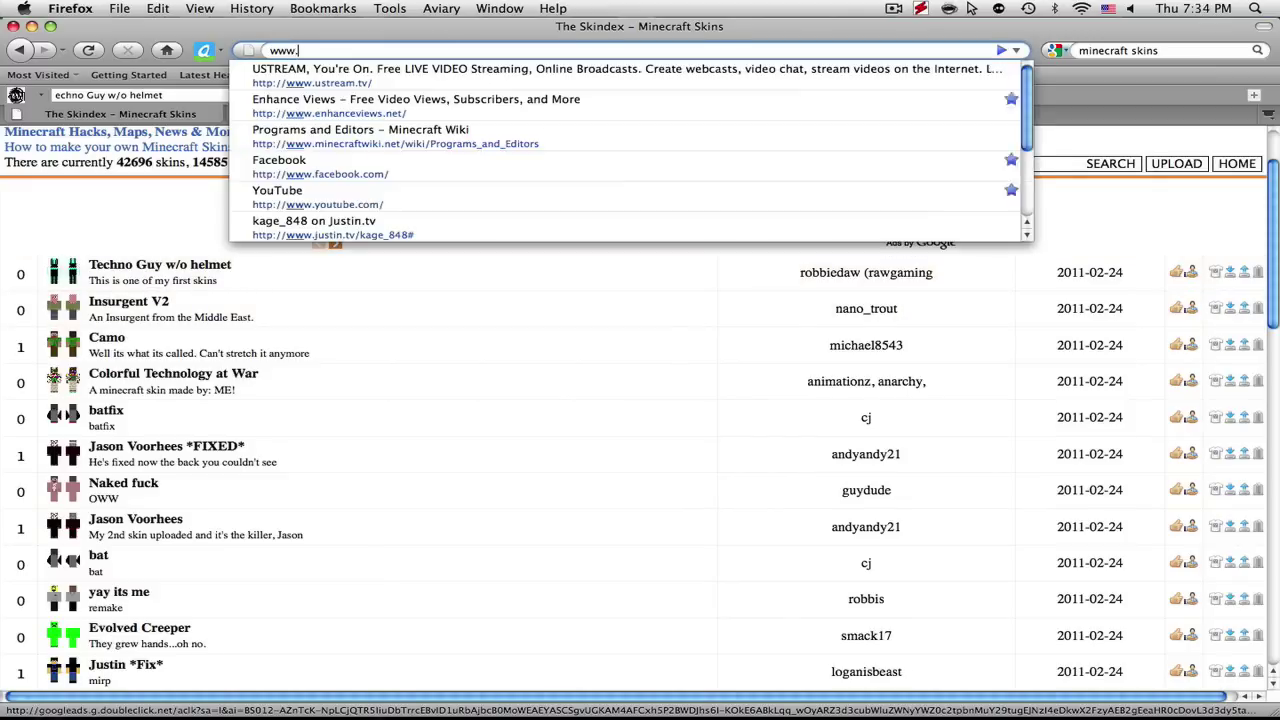
type("minec")
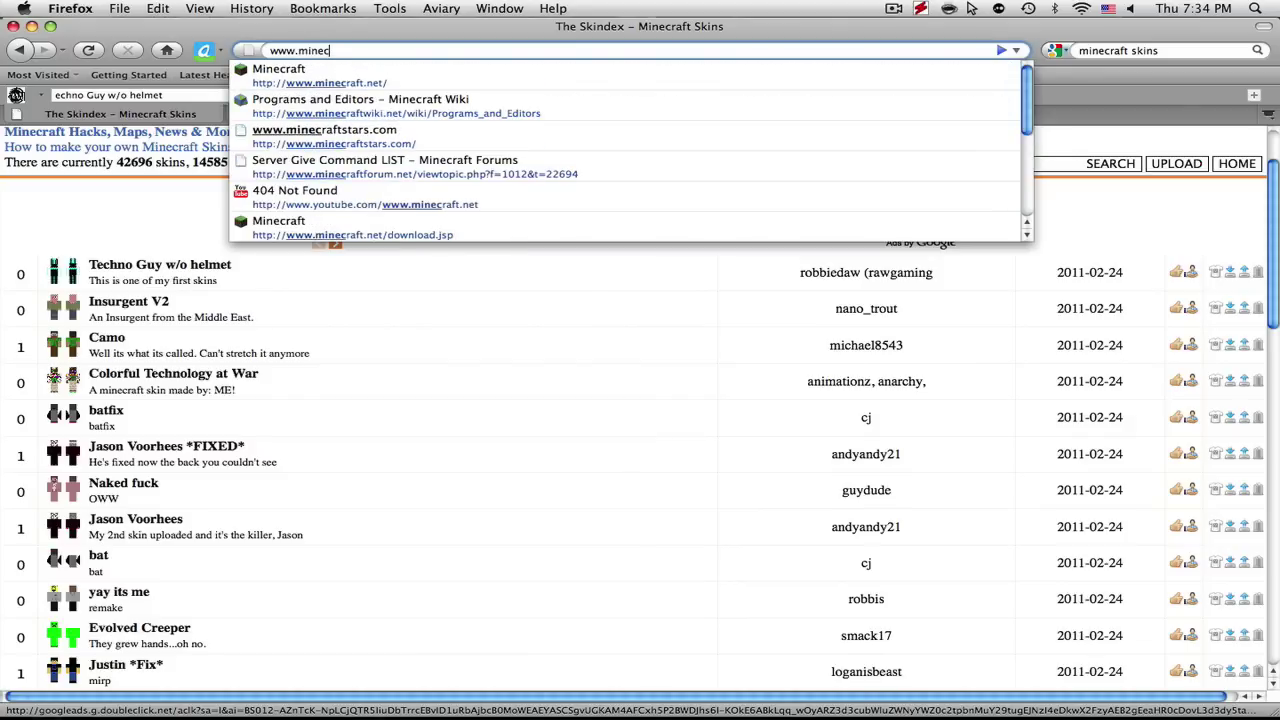
type("raft.net")
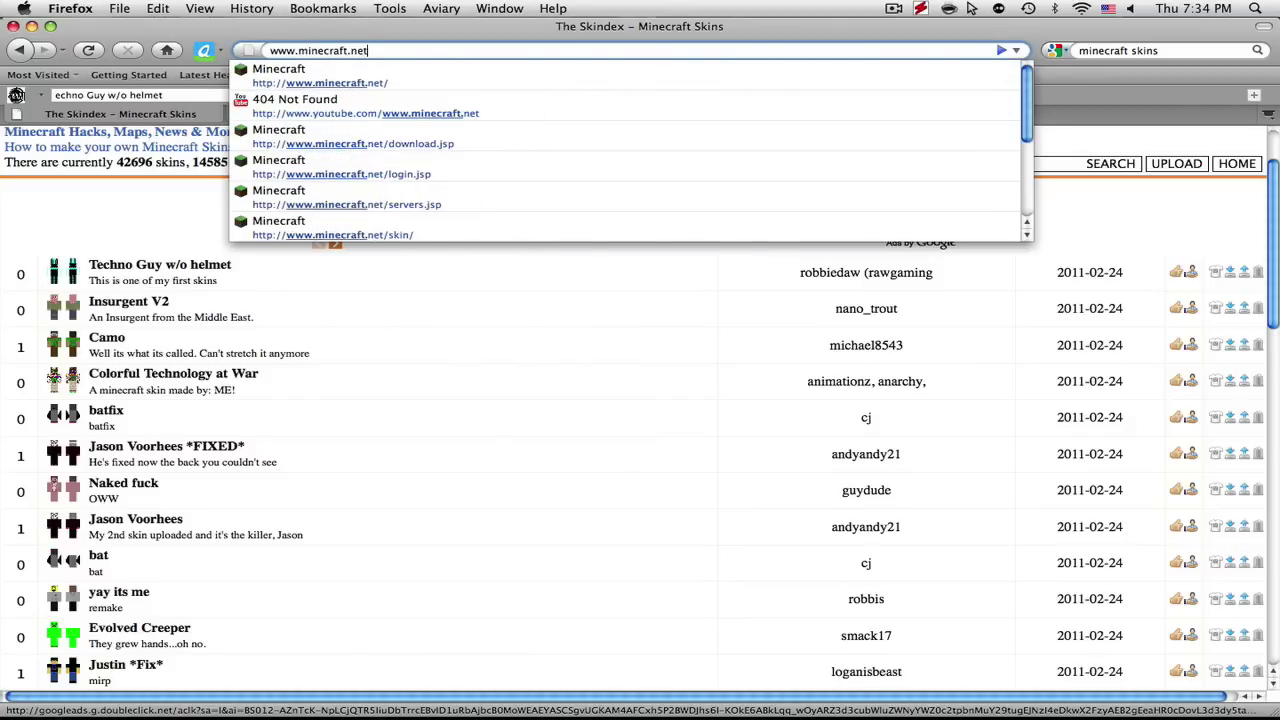
key("Return")
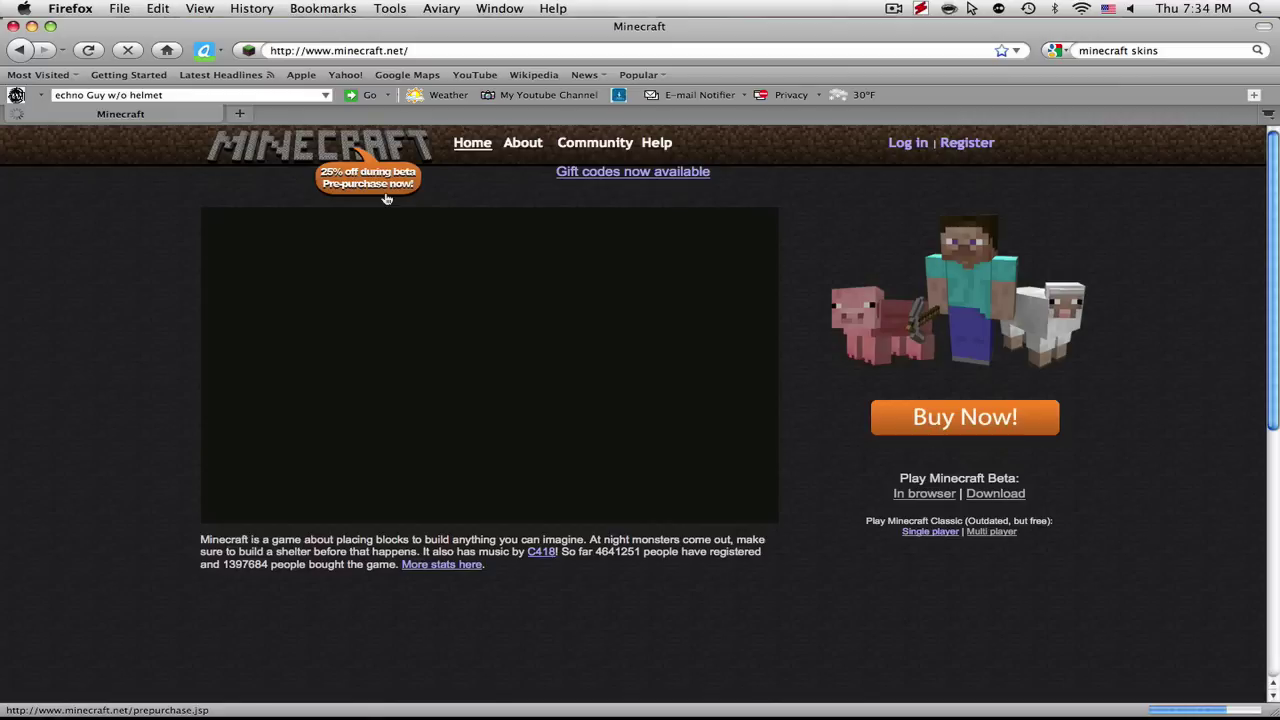
left_click(910, 146)
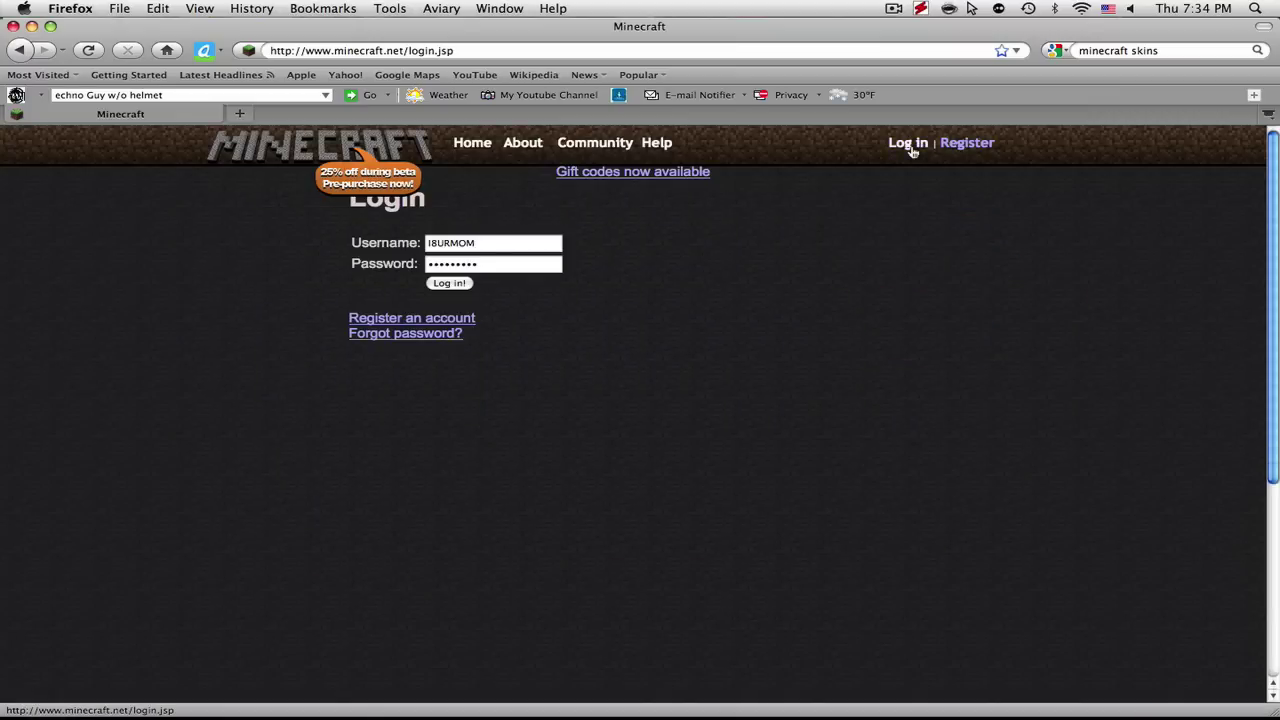
left_click(449, 283)
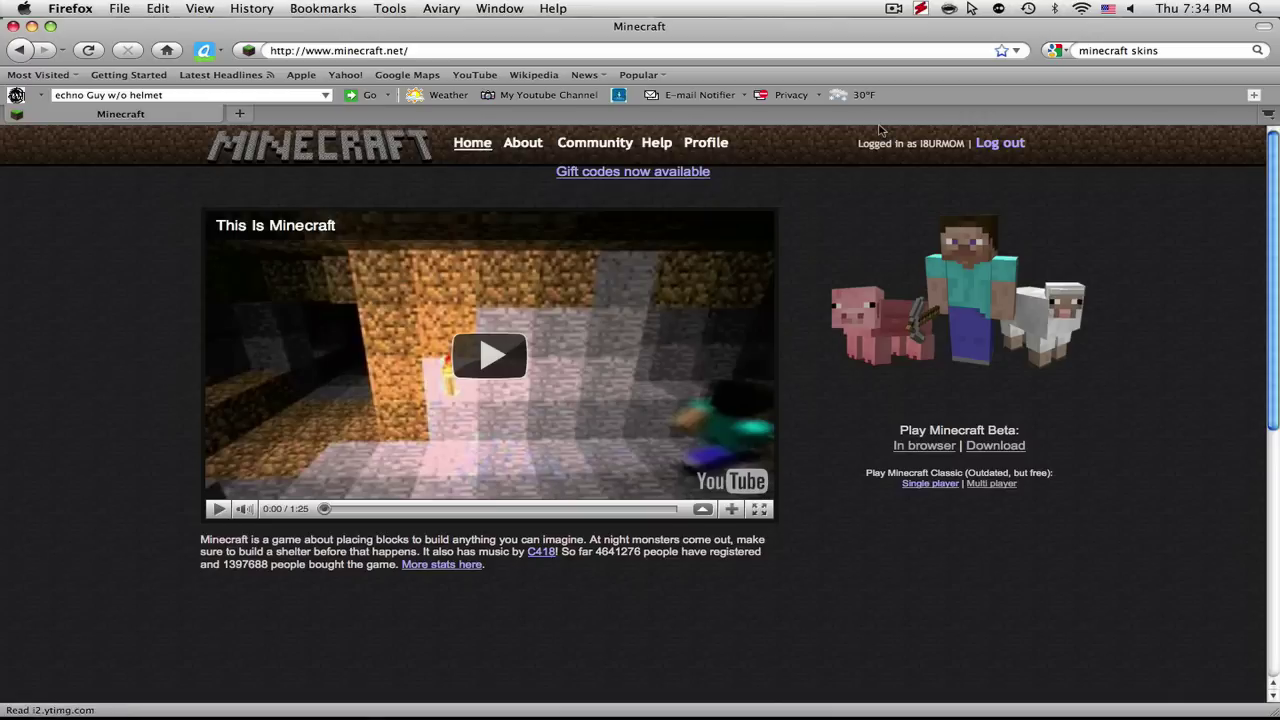
On the Profile page, upload Desktop/Creeper_skin.png as the account's new skin.
left_click(703, 150)
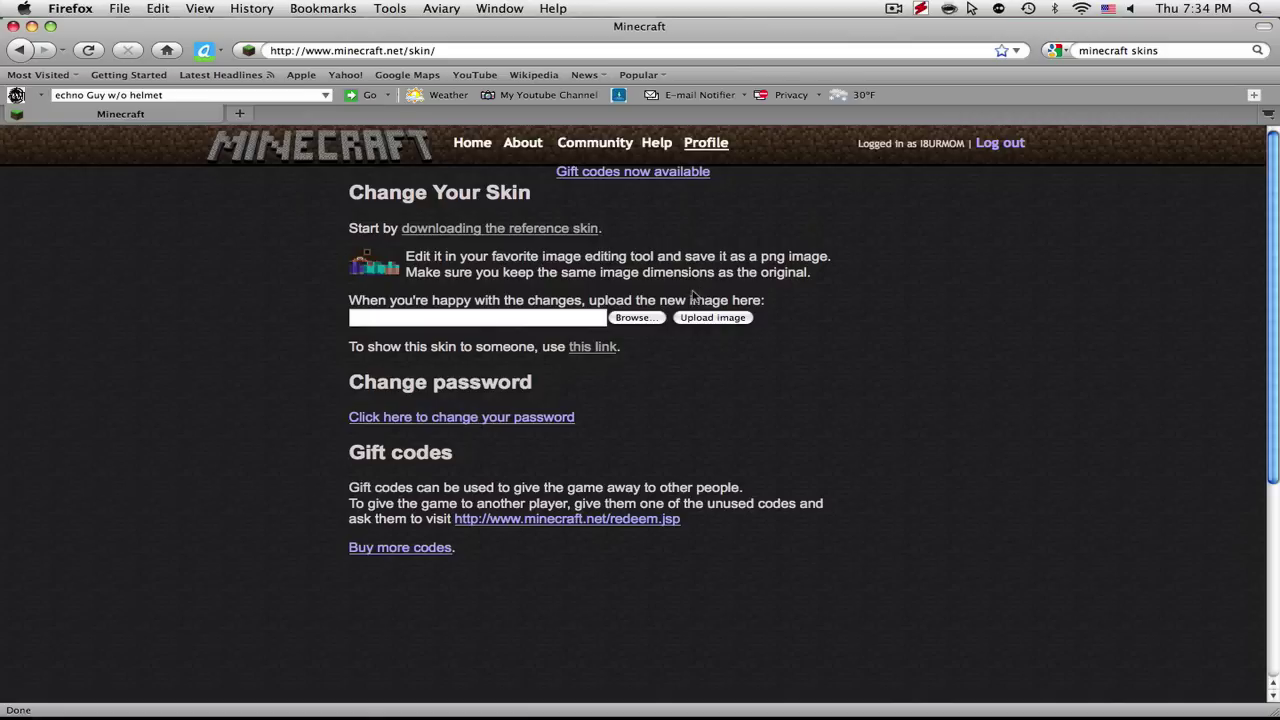
left_click(638, 318)
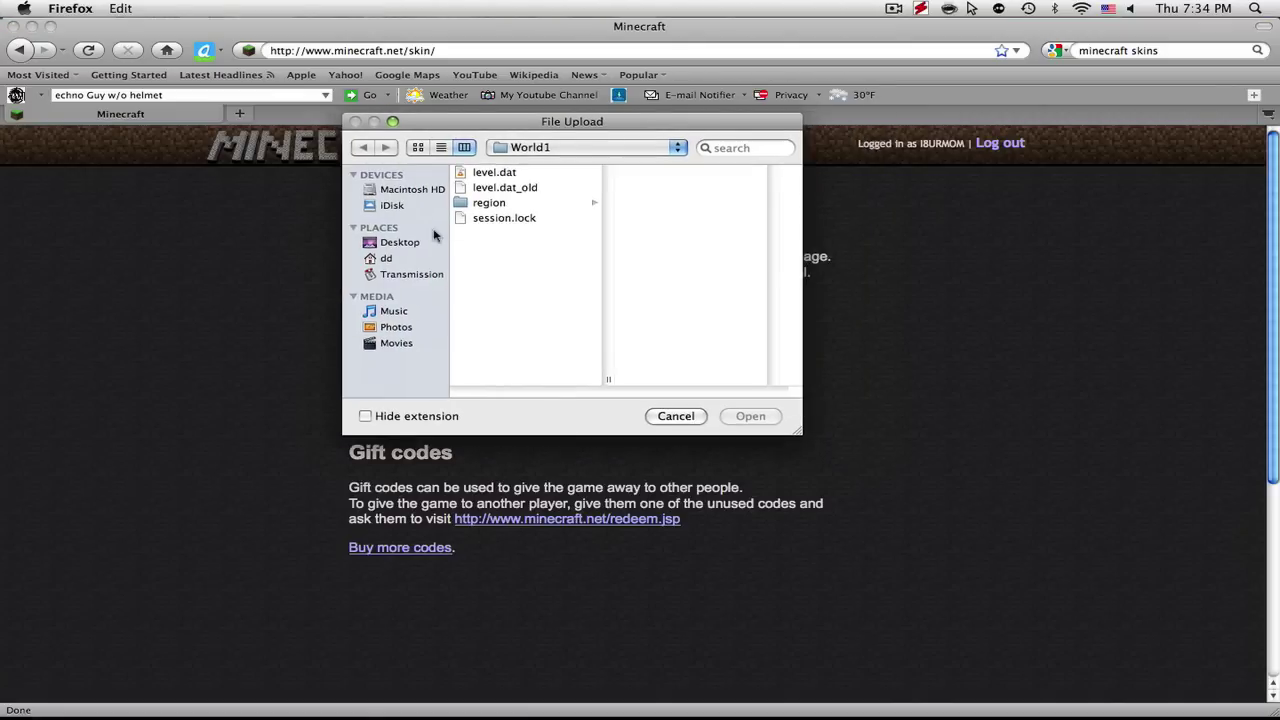
left_click(416, 243)
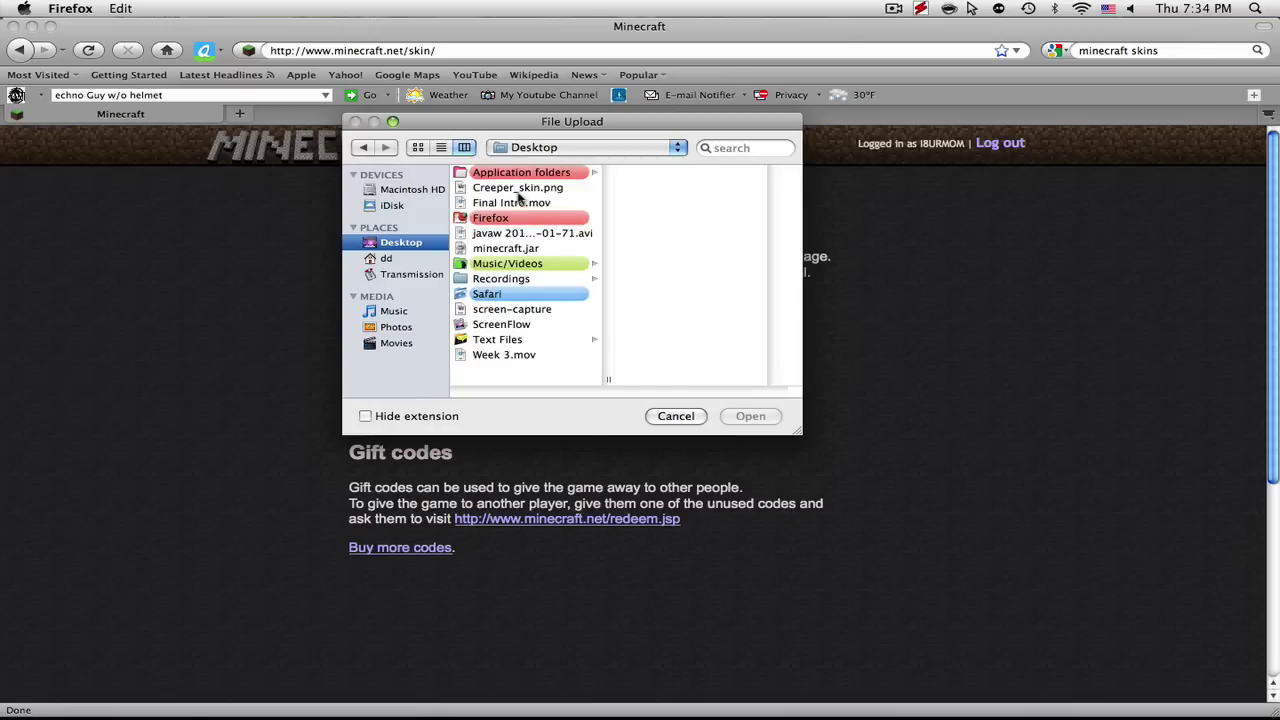
left_click(517, 190)
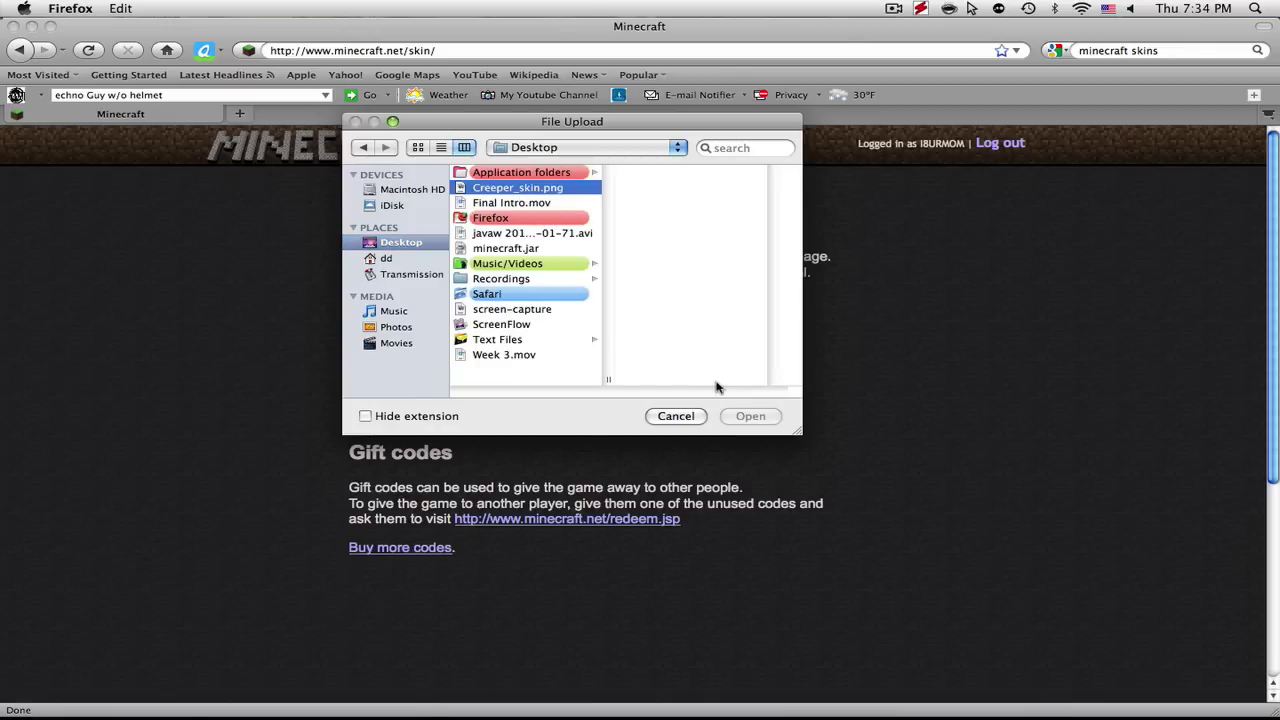
left_click(750, 416)
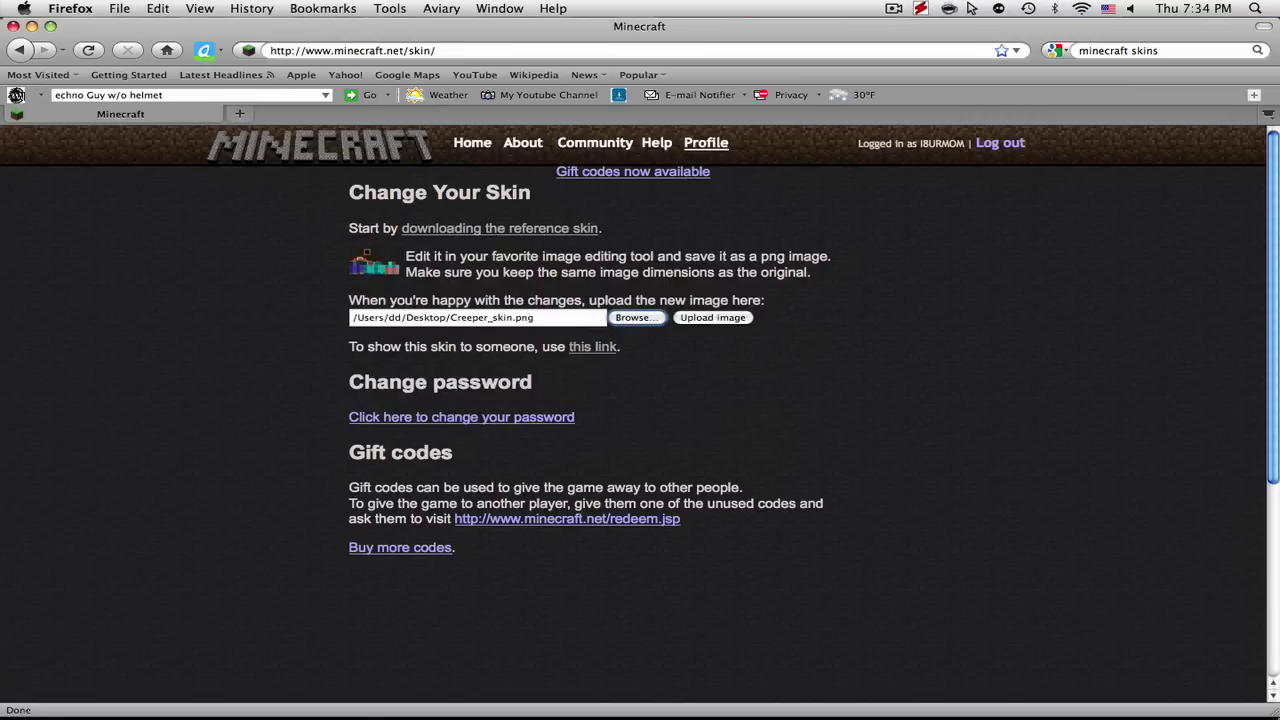
left_click(718, 318)
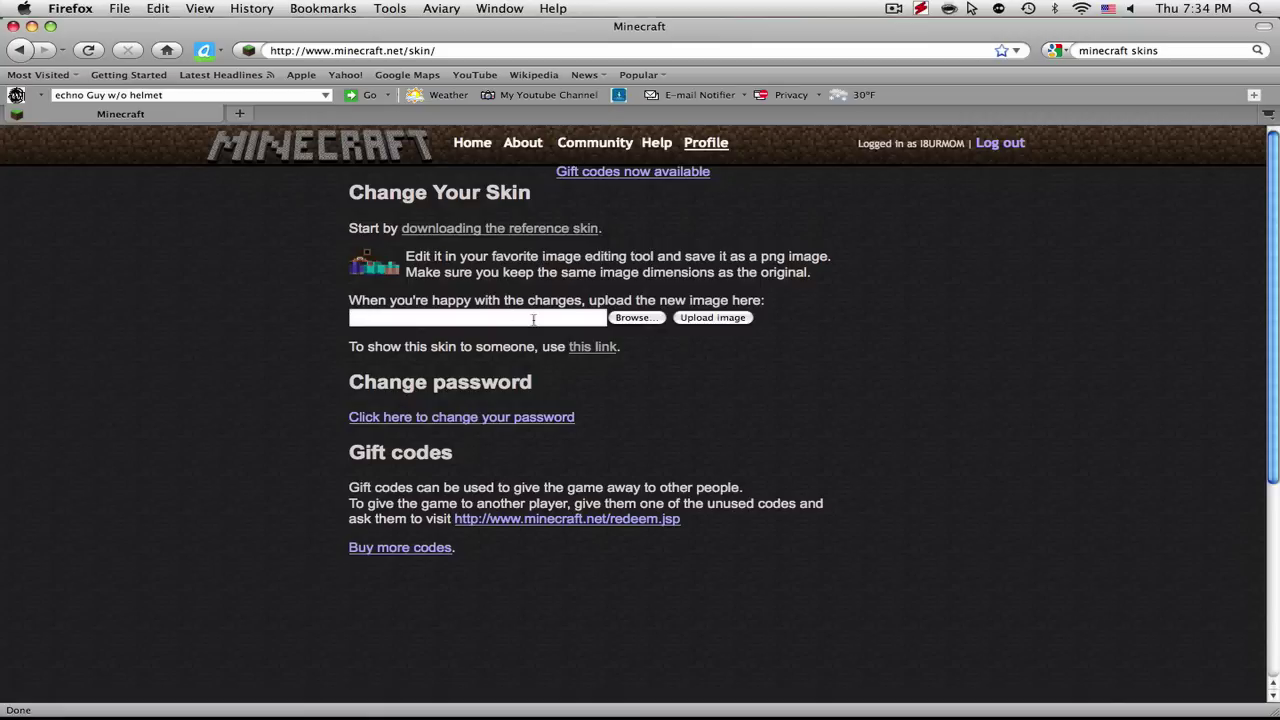
left_click(73, 8)
Quit Firefox and clear the icon selection on the Finder desktop.
left_click(101, 158)
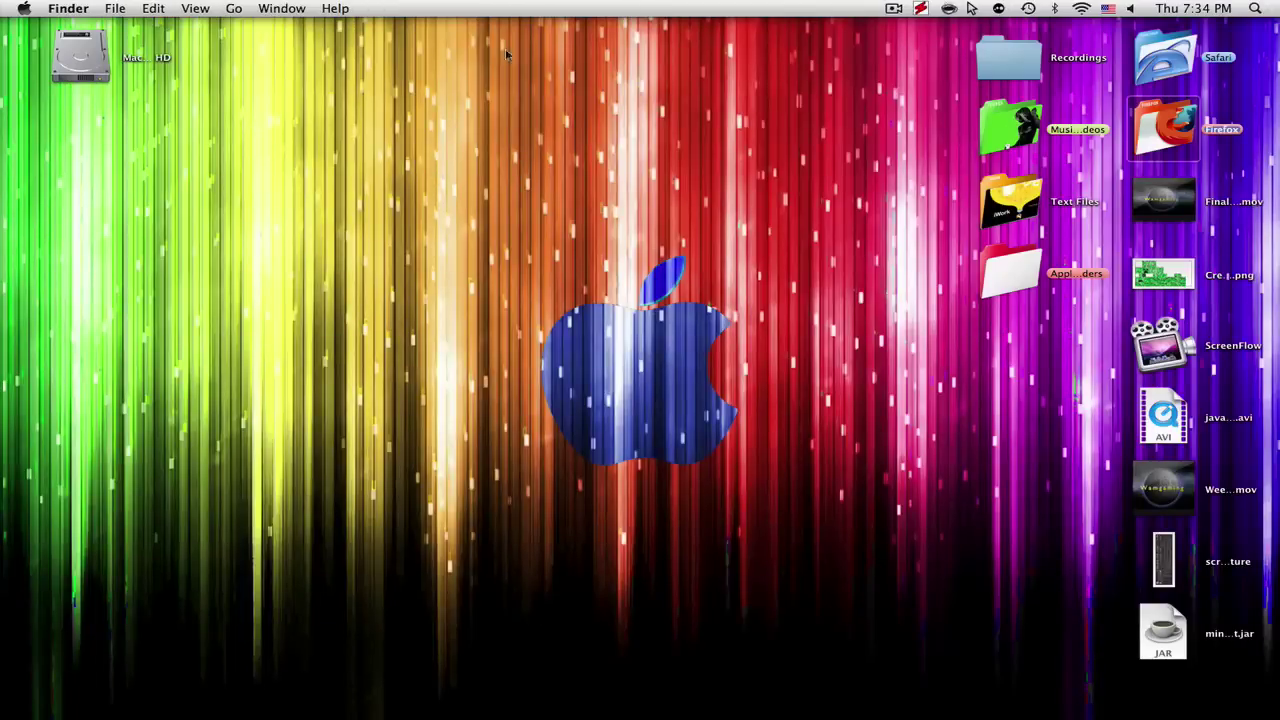
left_click(790, 58)
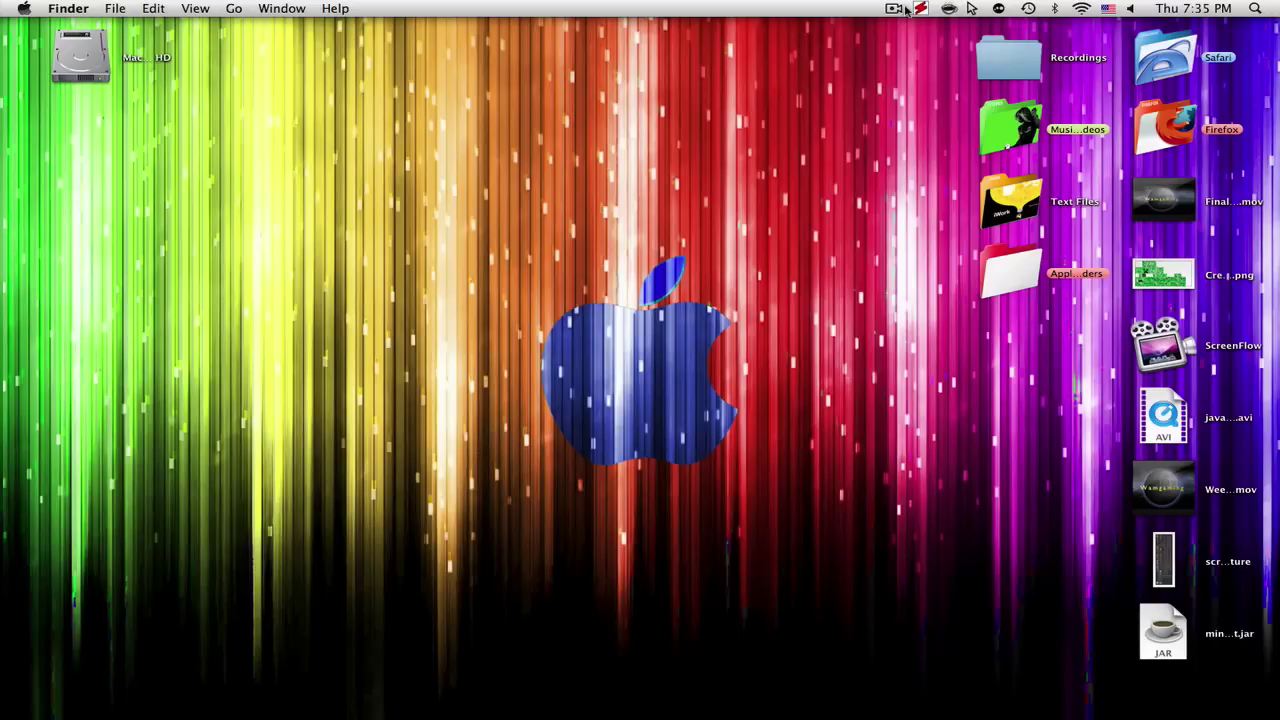
left_click_drag(1264, 696, 440, 452)
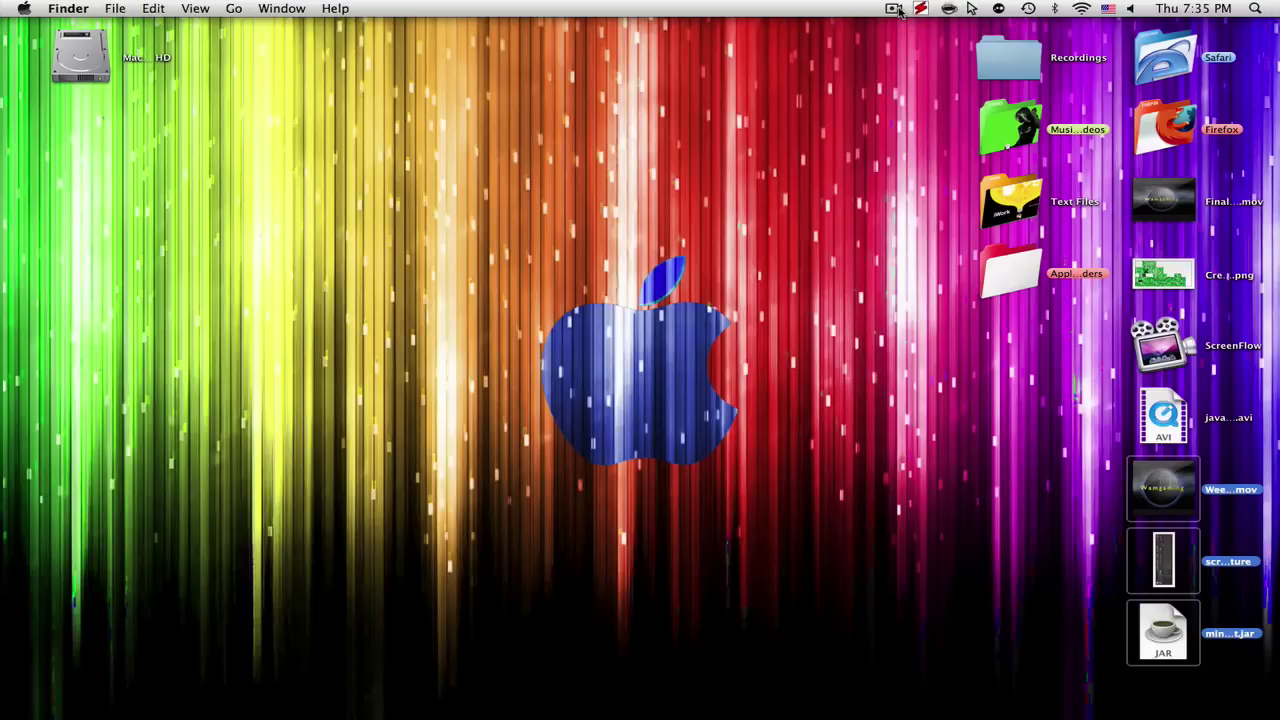
left_click(896, 8)
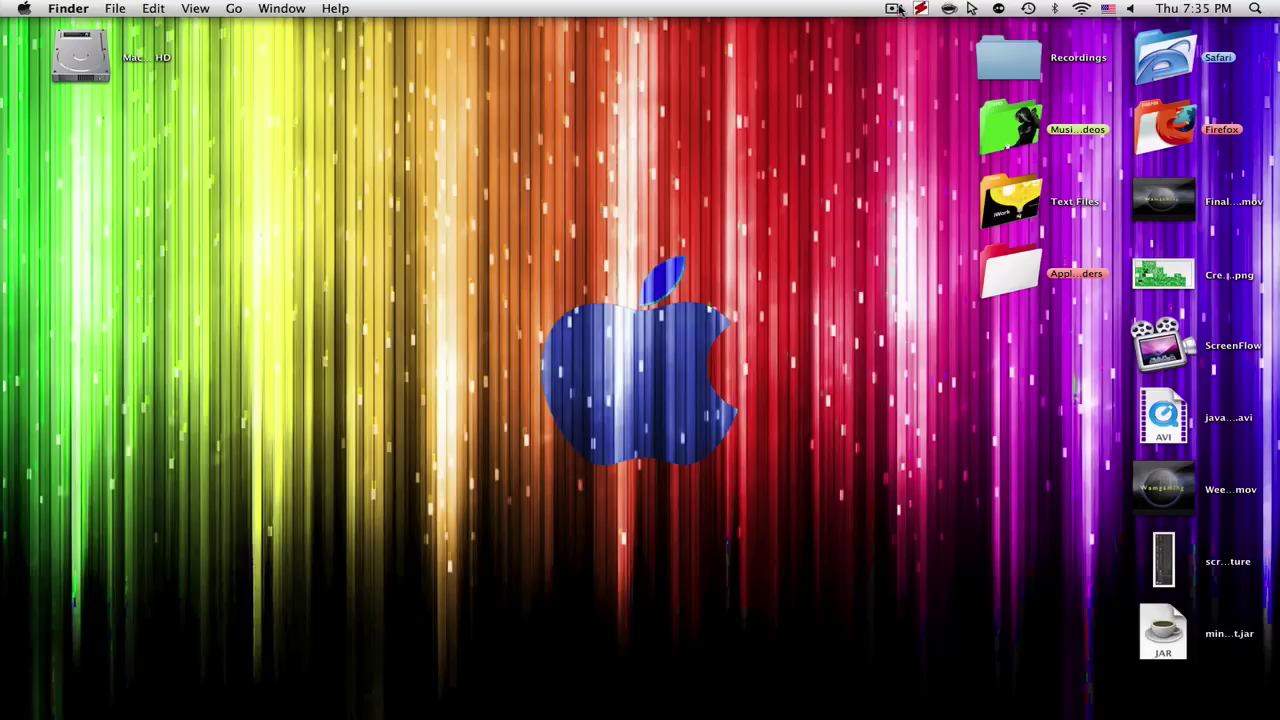
left_click(896, 8)
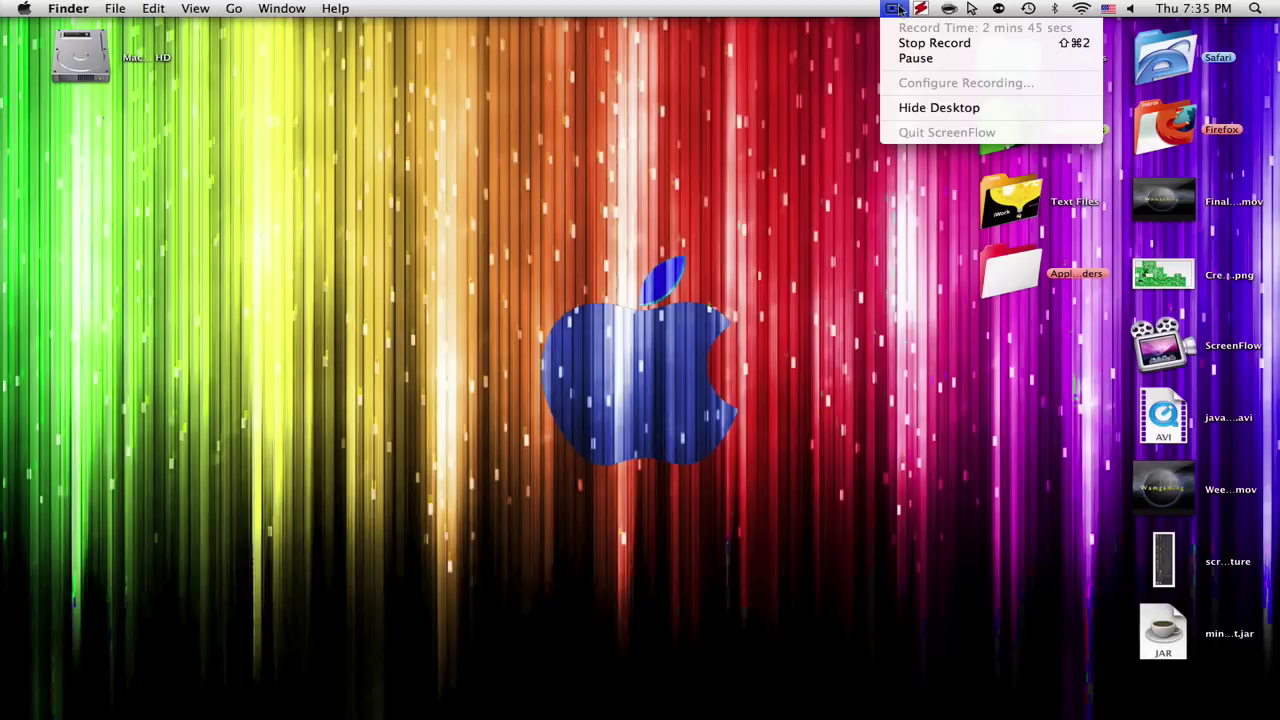